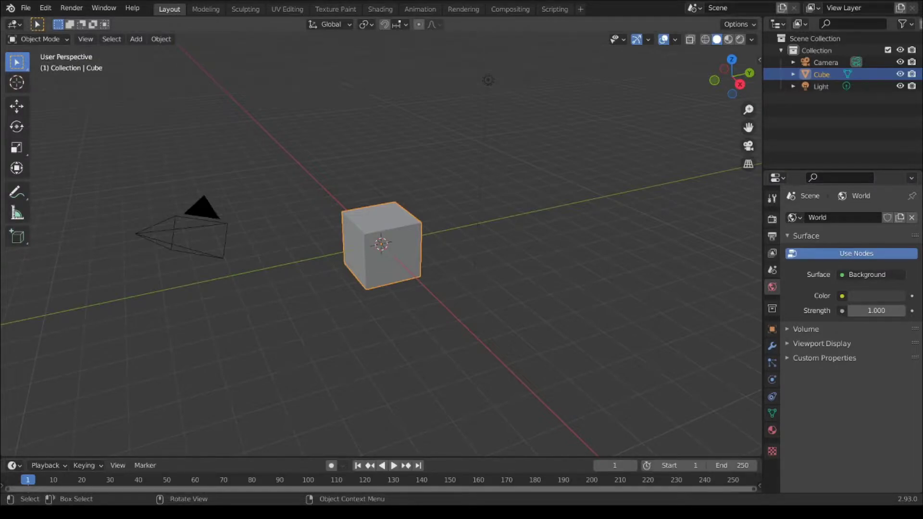
click(45, 7)
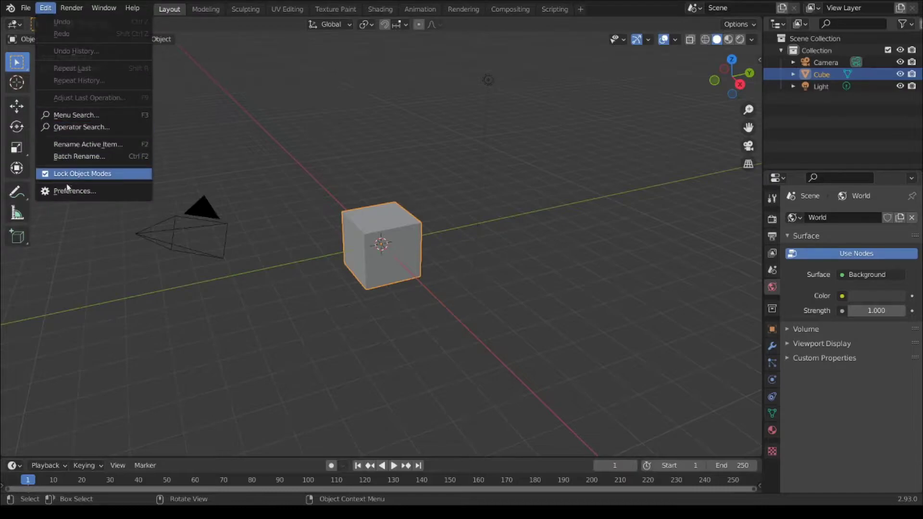
click(95, 191)
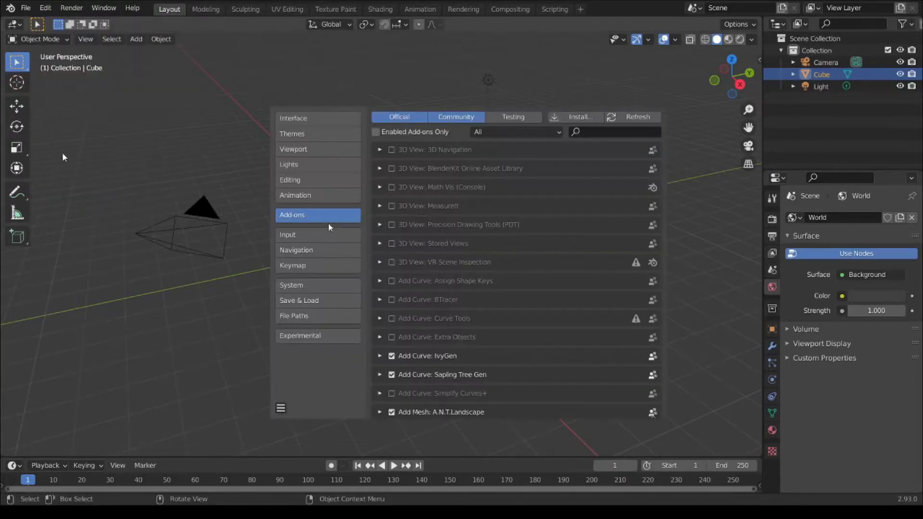
click(592, 131)
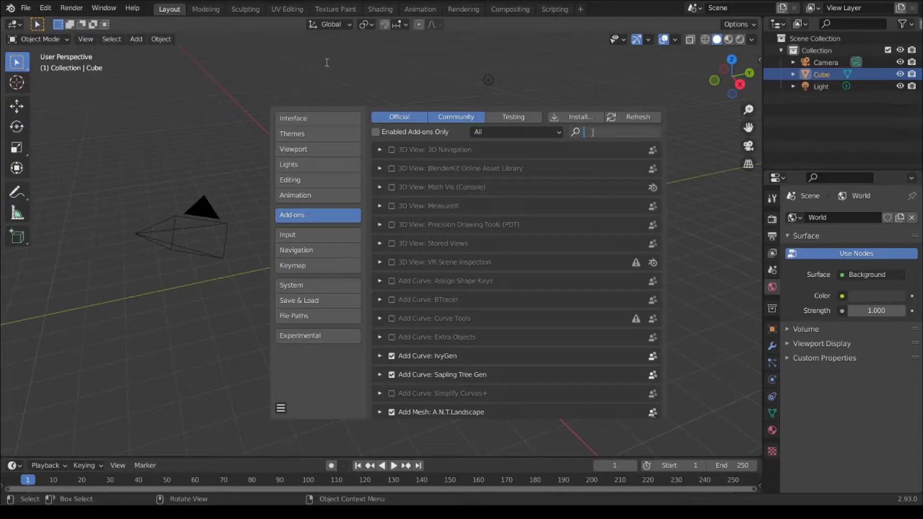
text(node)
key(Return)
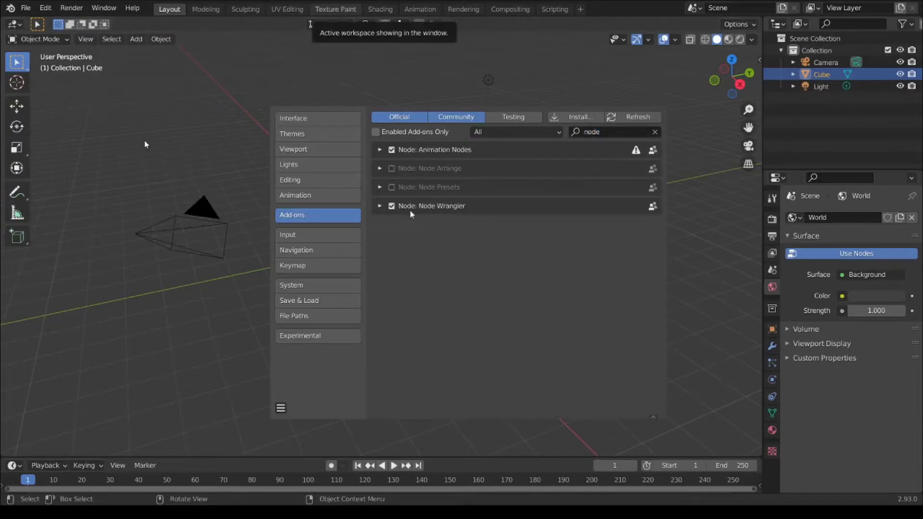
click(392, 206)
Close preferences, select the default cube and delete it.
click(653, 101)
click(396, 177)
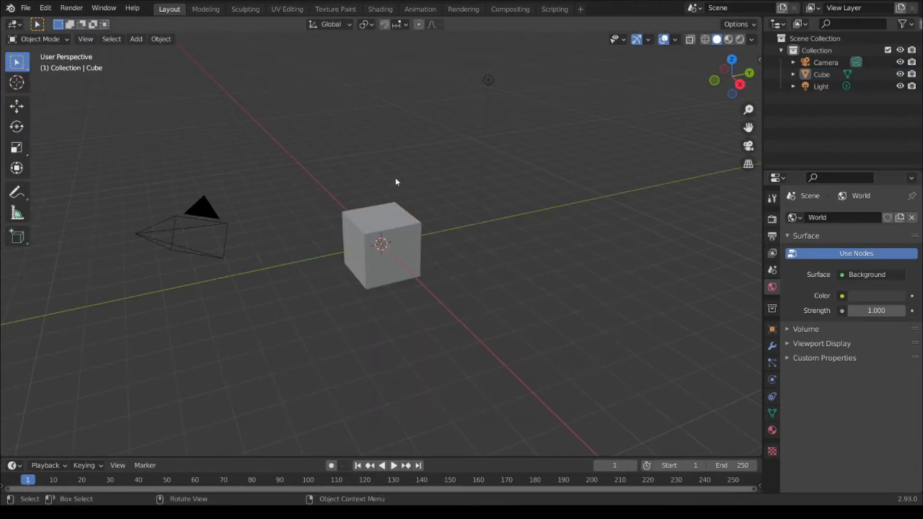
click(408, 247)
middle_drag(374, 270, 381, 279)
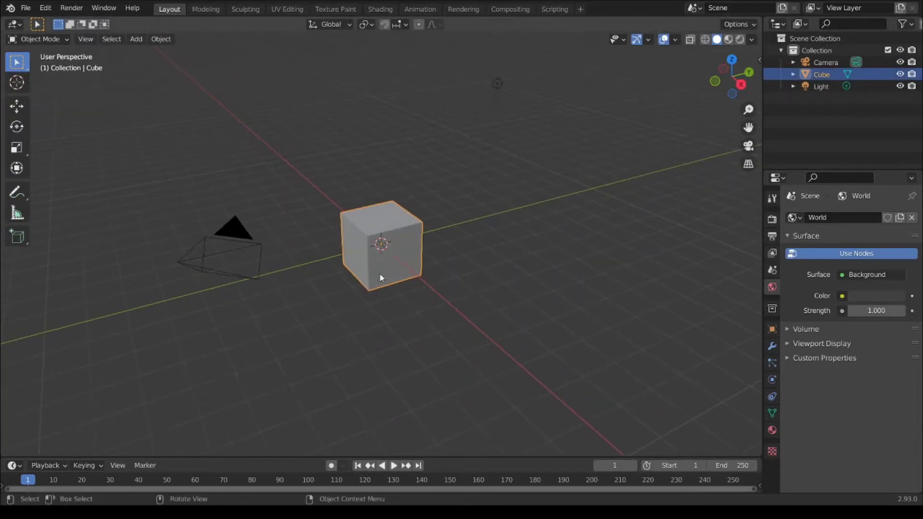
key(x)
click(403, 272)
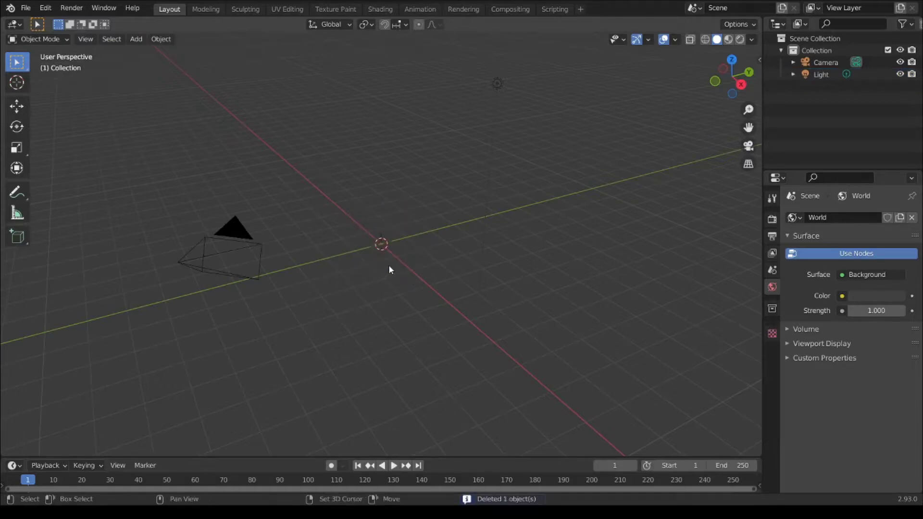
Add a plane to the scene and view it straight from the top (Numpad 7).
key(shift+a)
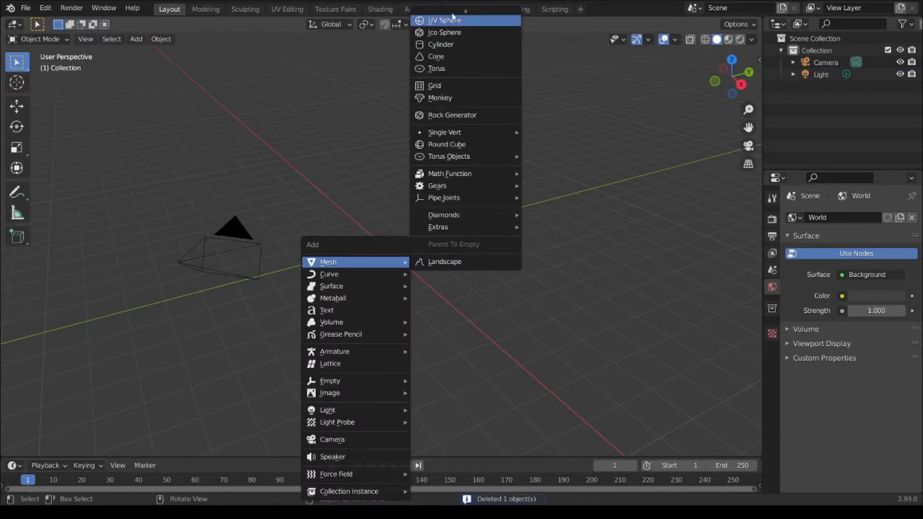
click(453, 13)
middle_drag(442, 57, 353, 239)
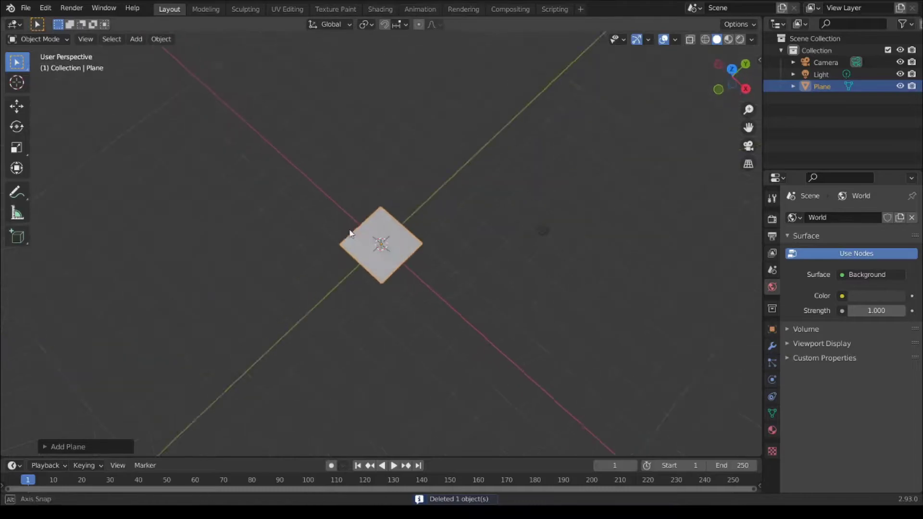
key(KP_7)
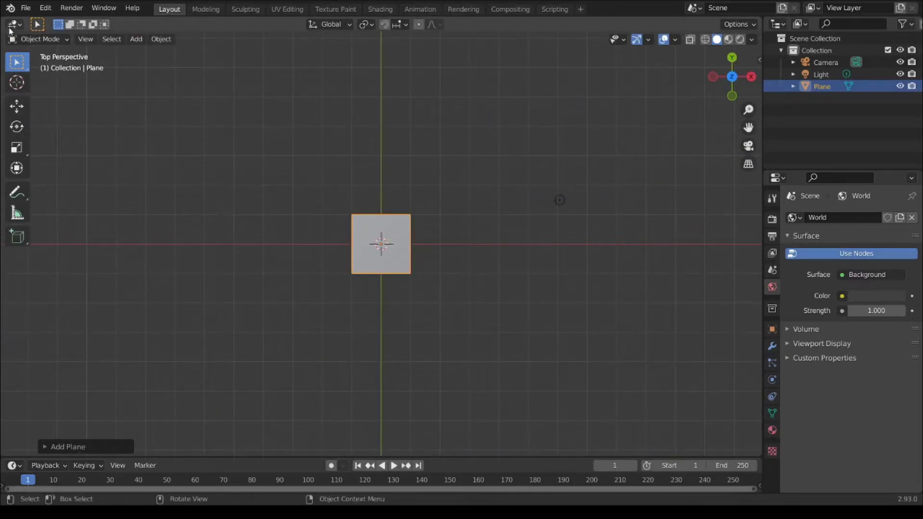
Split off a lower Shader Editor area and assign the existing 'Material' to the plane.
drag(5, 33, 5, 233)
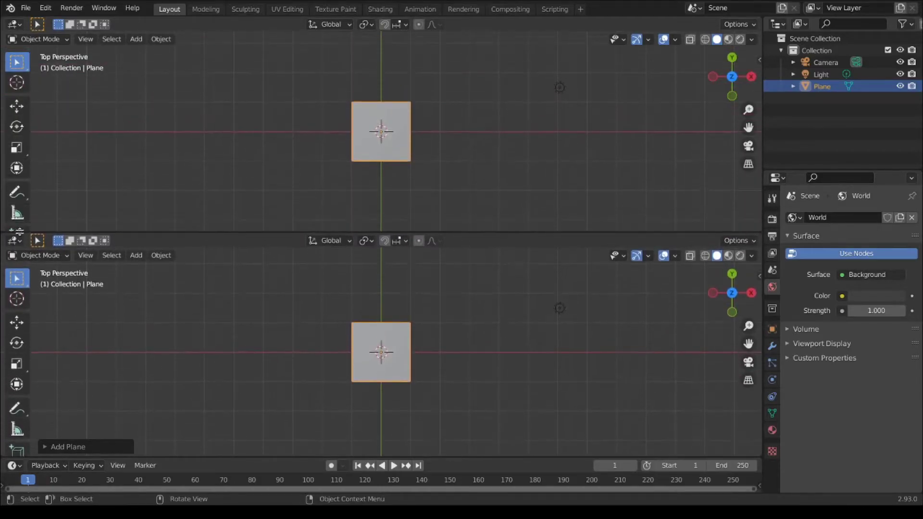
click(15, 241)
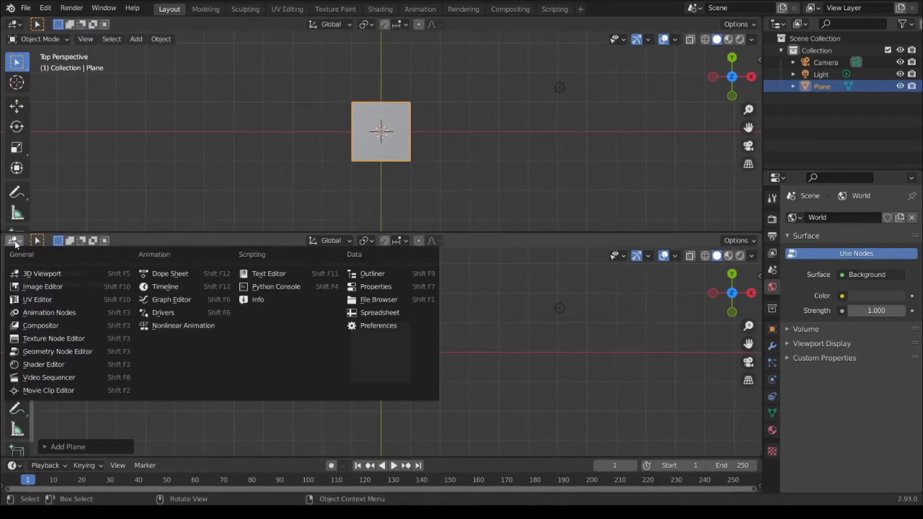
click(30, 367)
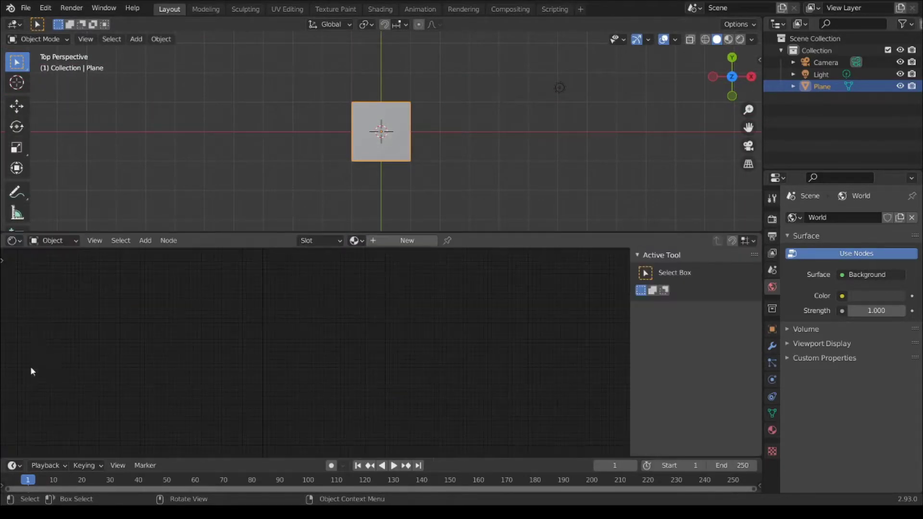
click(355, 241)
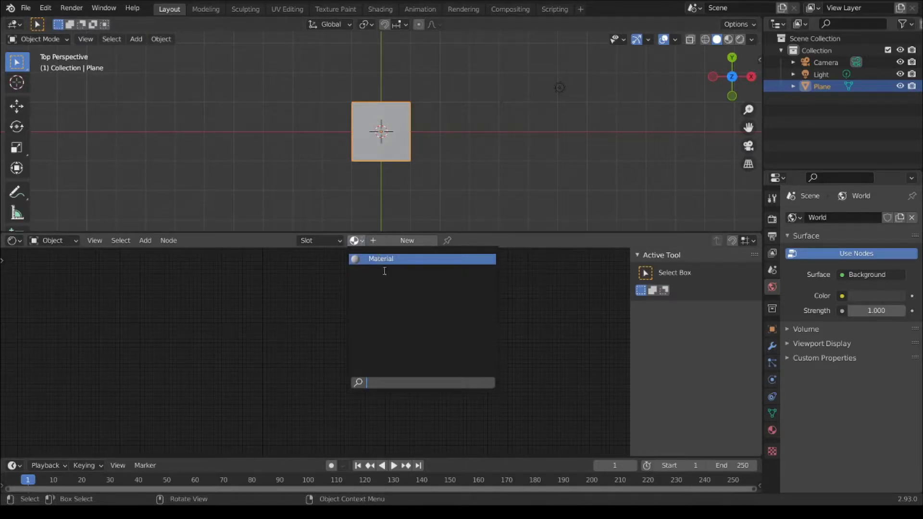
click(394, 259)
scroll(337, 316, up, 4)
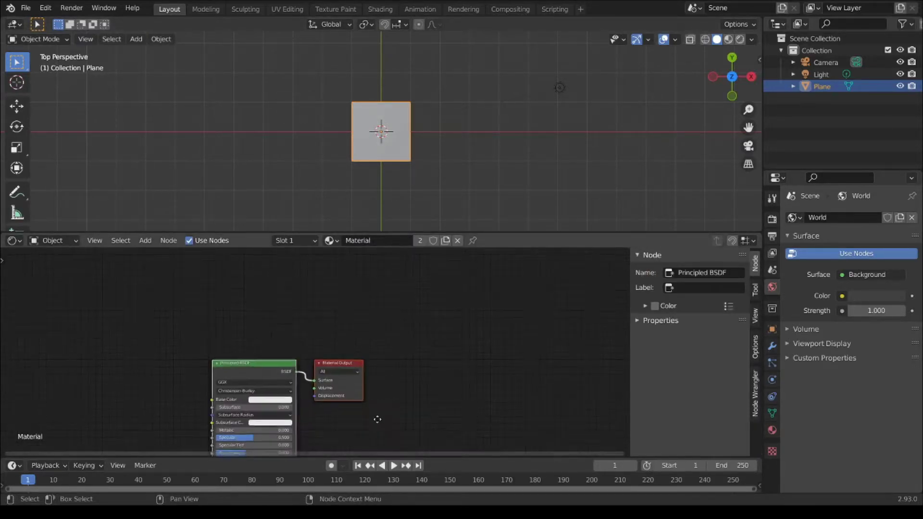
Delete the Principled BSDF node, leaving only Material Output.
middle_drag(417, 327, 479, 323)
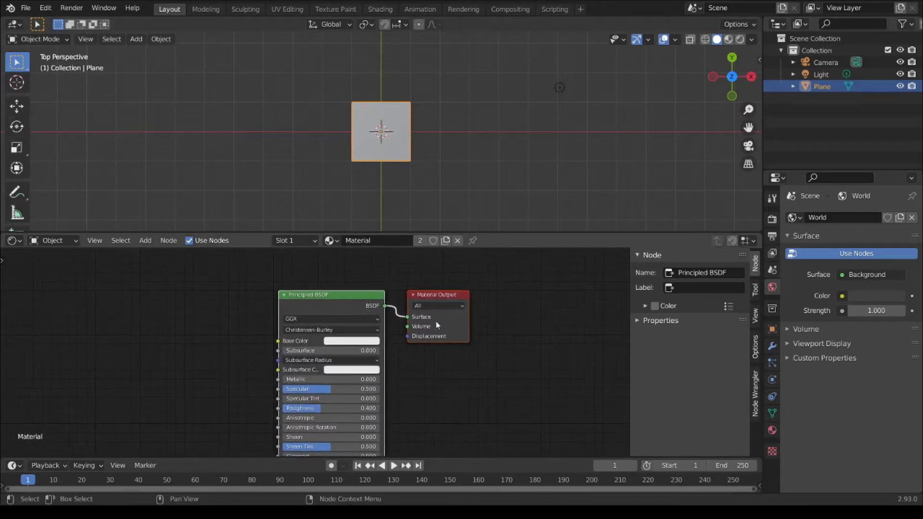
click(297, 303)
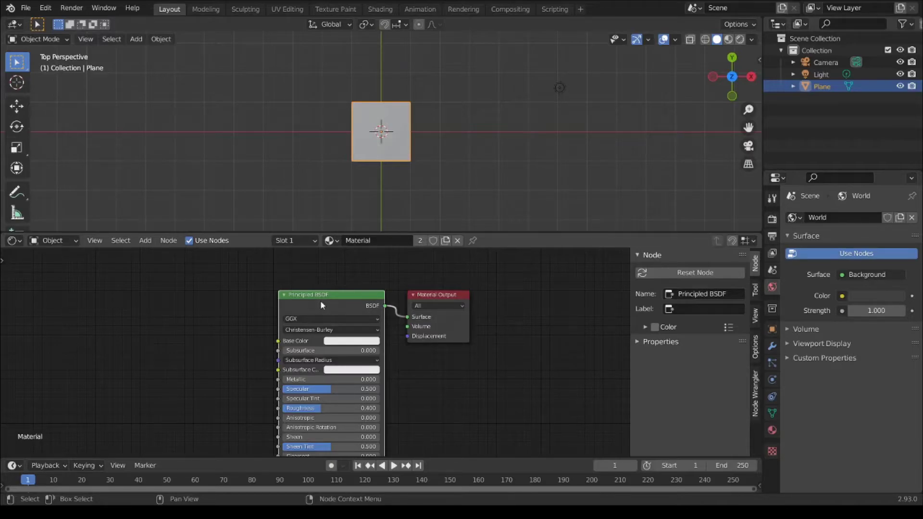
key(x)
drag(430, 302, 437, 304)
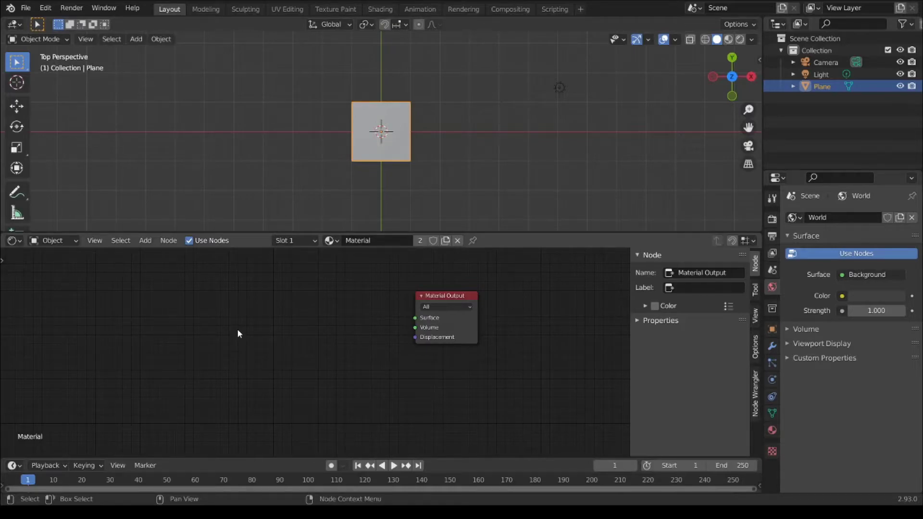
Add a Separate XYZ node left of the output and preview its X output on the plane.
key(shift+a)
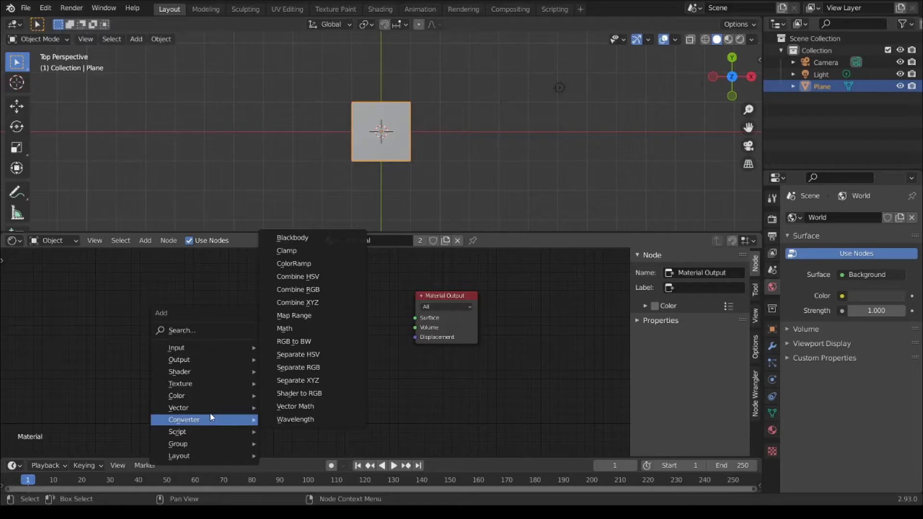
click(298, 380)
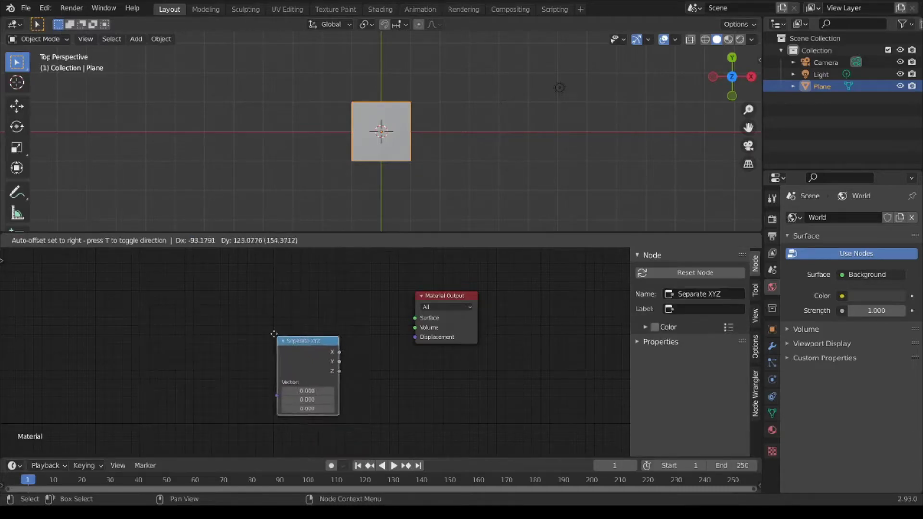
click(210, 309)
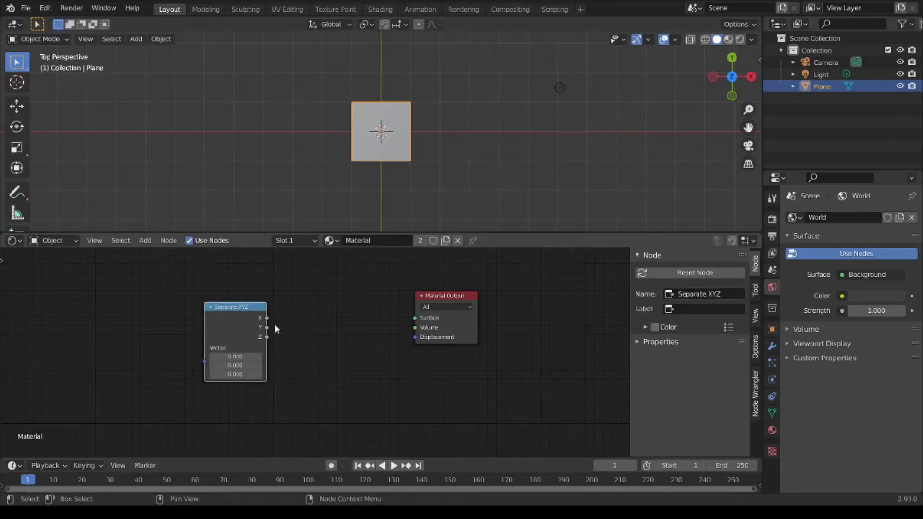
key(ctrl+shift)
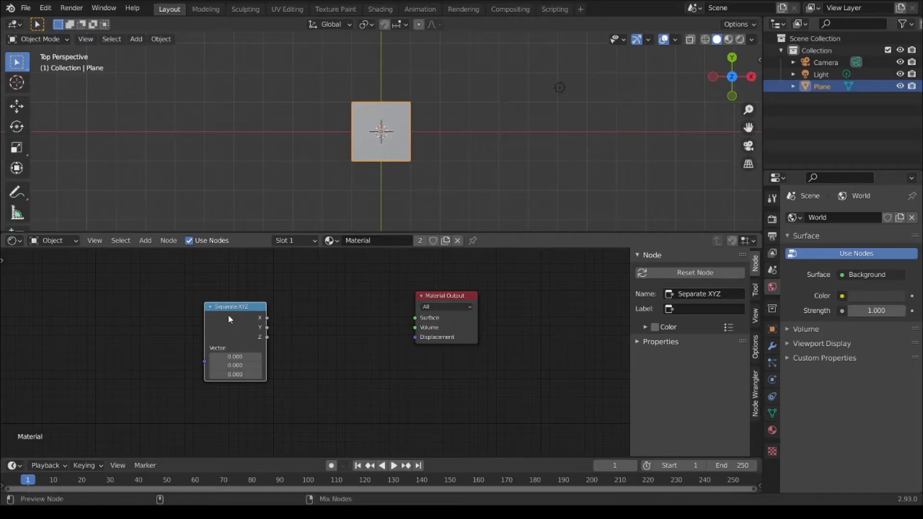
ctrl+shift+click(228, 315)
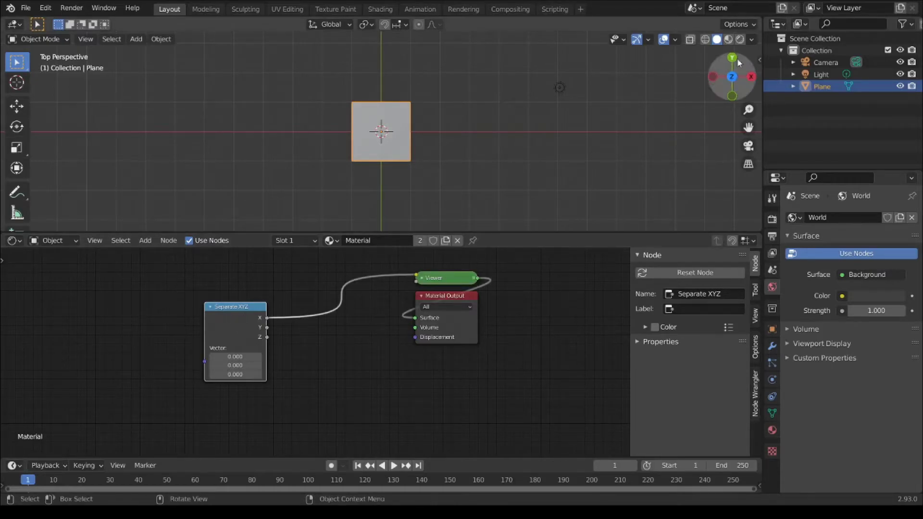
Switch the viewport to Rendered shading and spread the Material Output and Separate XYZ nodes apart.
click(739, 39)
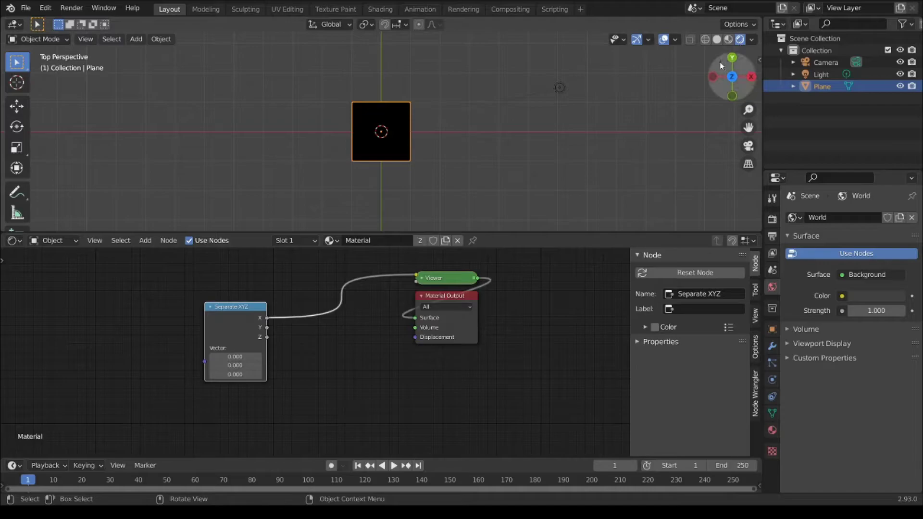
drag(445, 296, 513, 294)
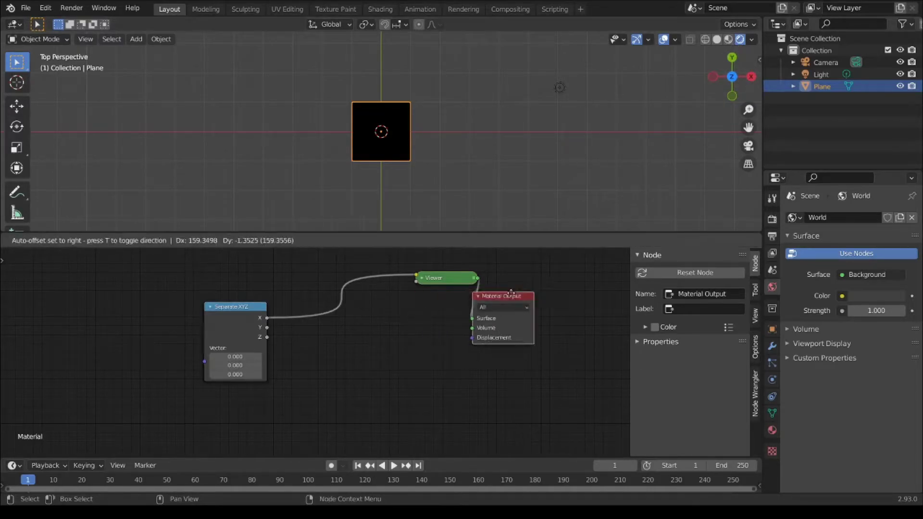
drag(242, 311, 237, 319)
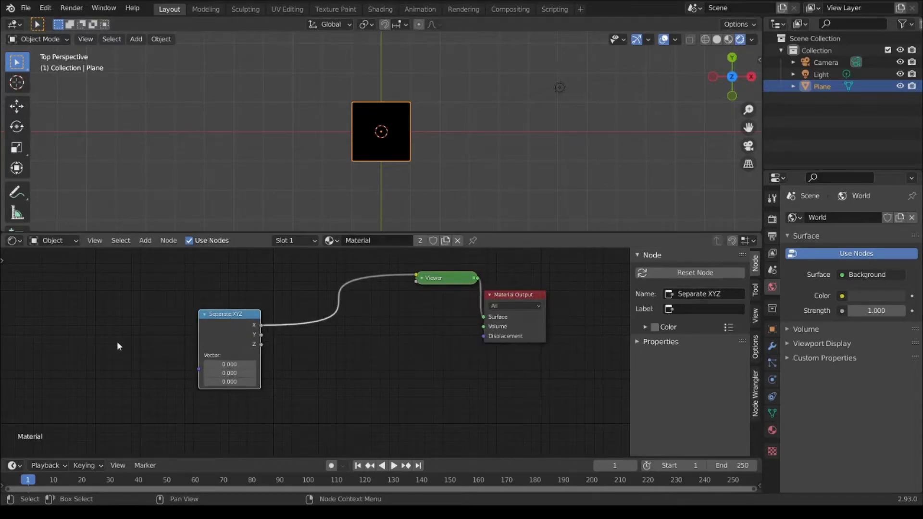
Feed Texture Coordinate Object through Mapping into Separate XYZ, removing the Image Texture node.
key(ctrl+t)
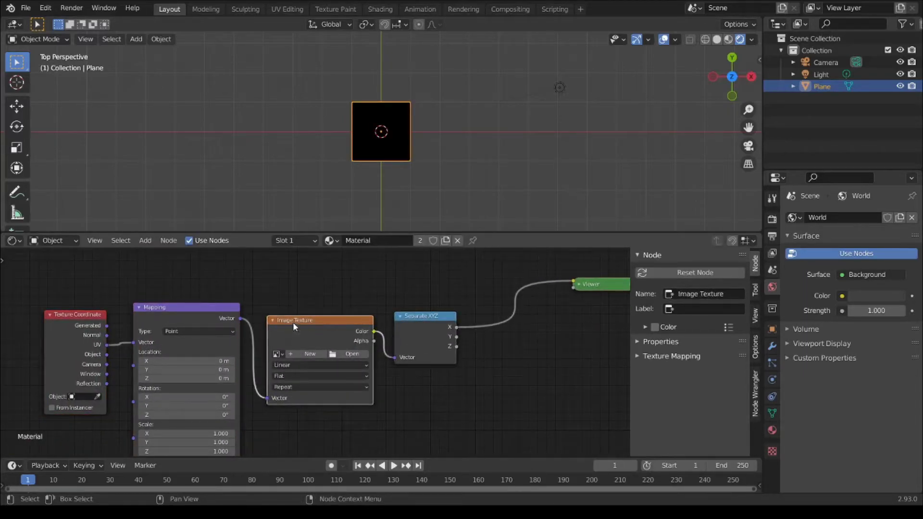
key(x)
mouse_move(236, 318)
mouse_down()
mouse_move(370, 372)
mouse_move(398, 370)
mouse_up()
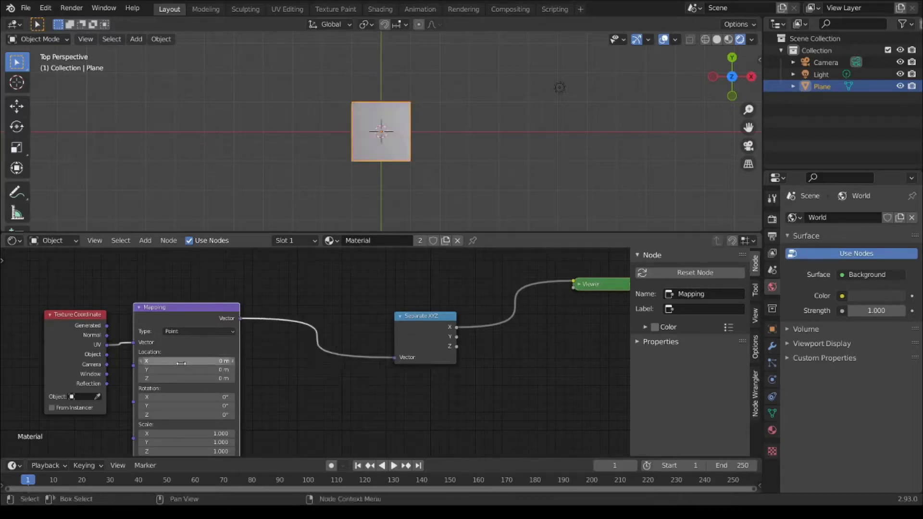
drag(107, 354, 134, 343)
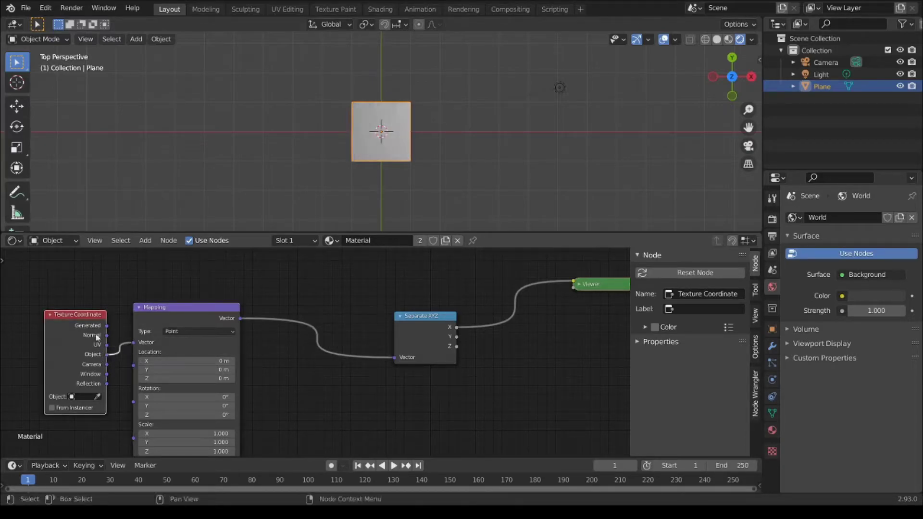
drag(407, 317, 315, 313)
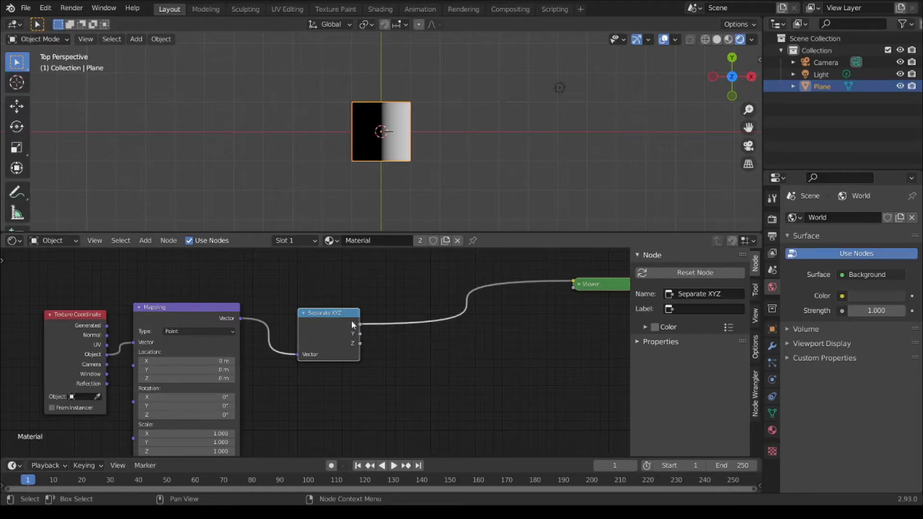
Insert a Math node set to Power with exponent 2 between Separate XYZ and Viewer.
key(shift+a)
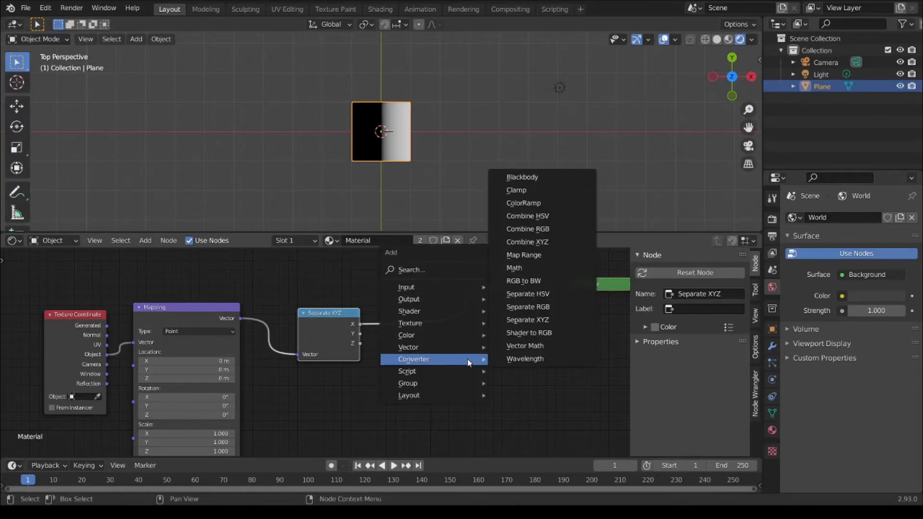
click(524, 268)
click(426, 303)
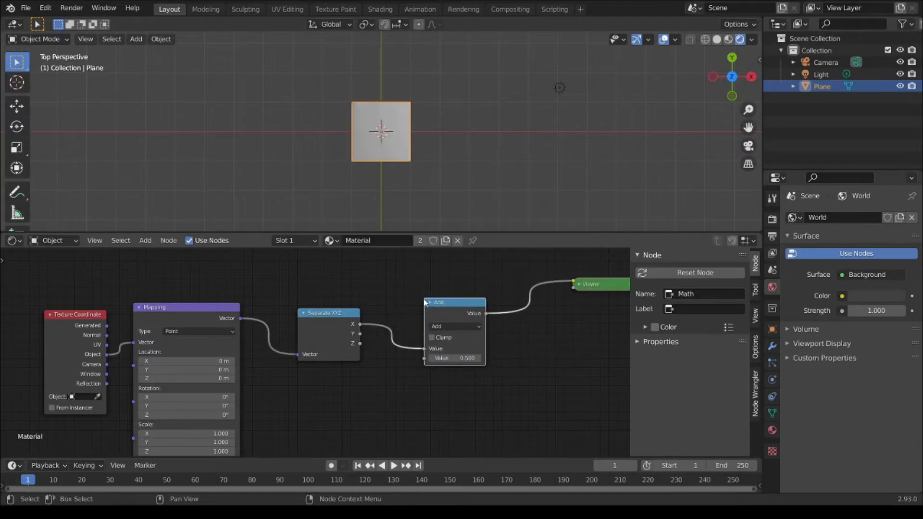
click(436, 327)
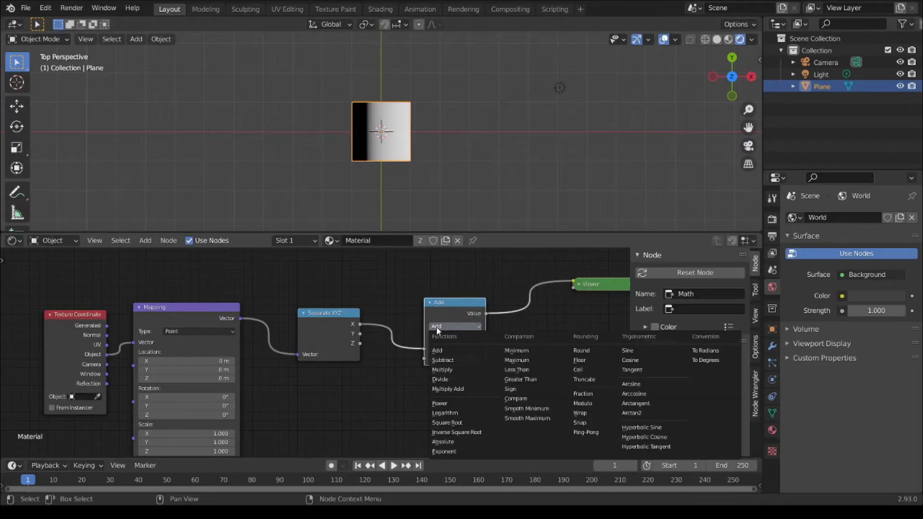
click(452, 403)
click(464, 358)
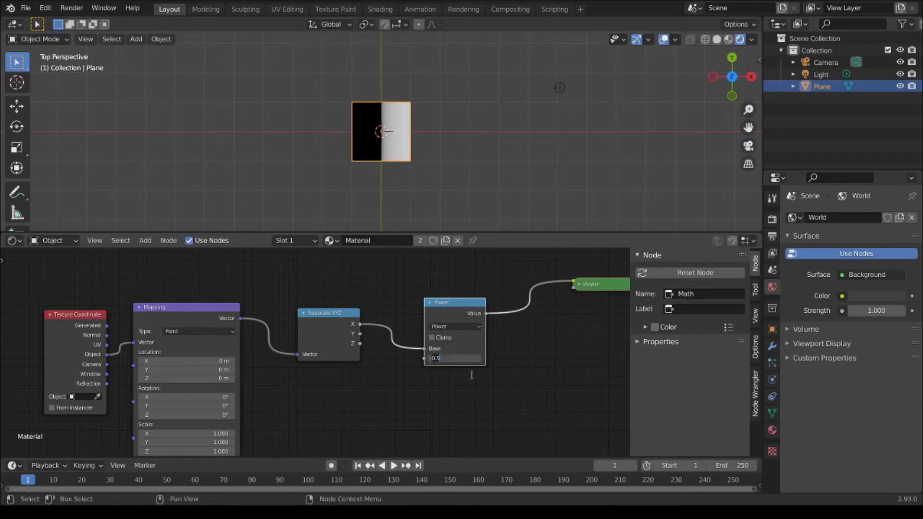
text(2)
key(Return)
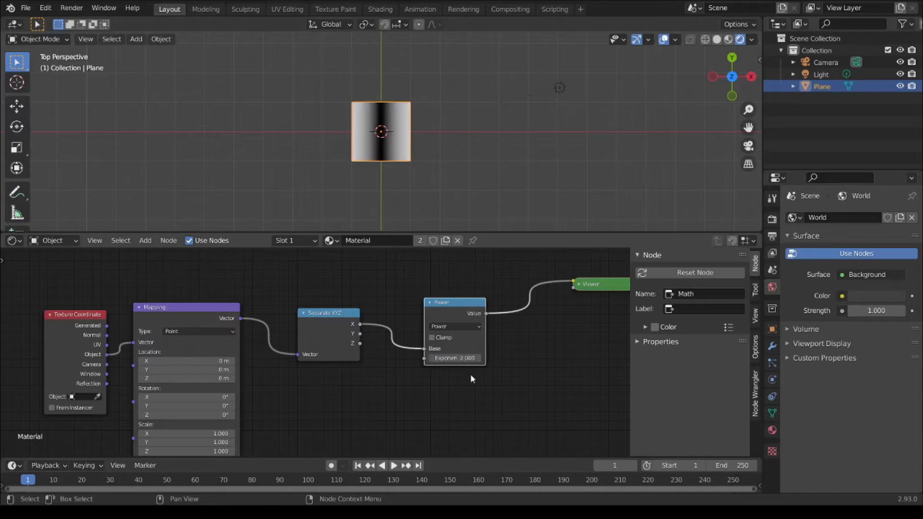
drag(463, 302, 447, 279)
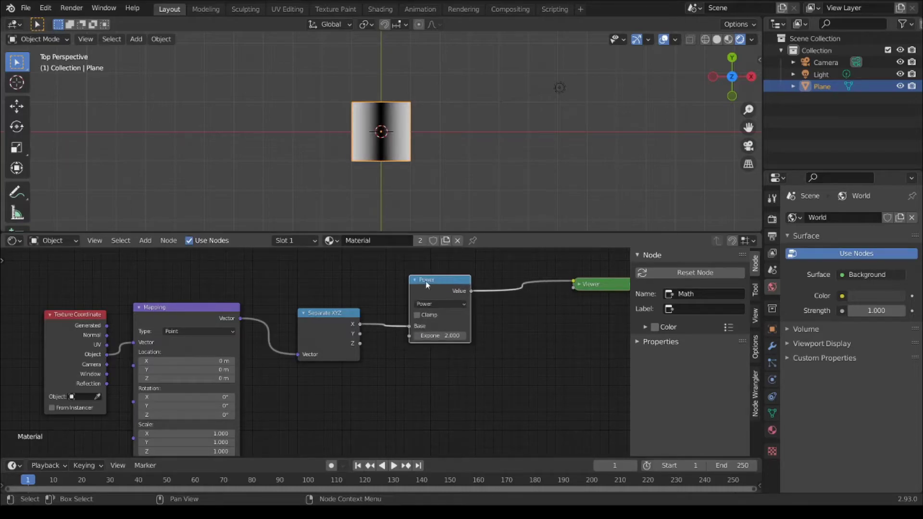
Duplicate the Power node below and wire Separate XYZ's Y into its Base.
key(shift+d)
click(428, 362)
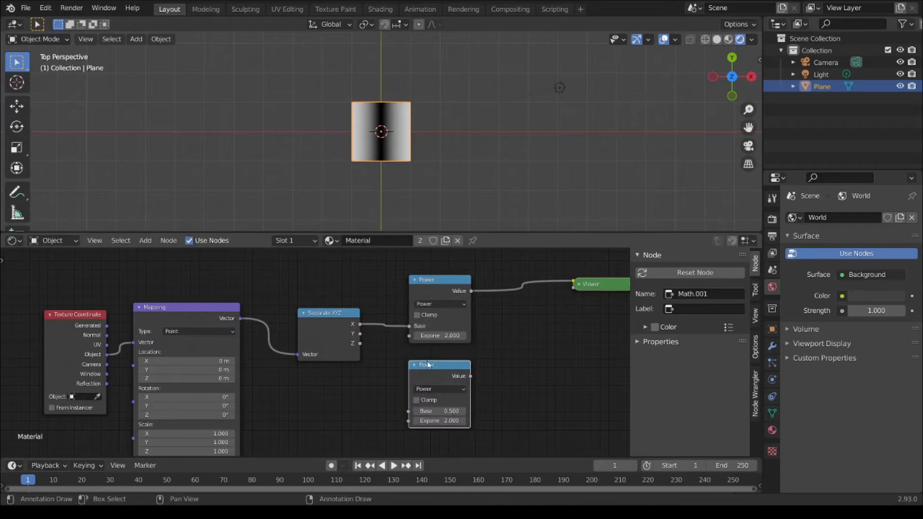
drag(360, 343, 366, 343)
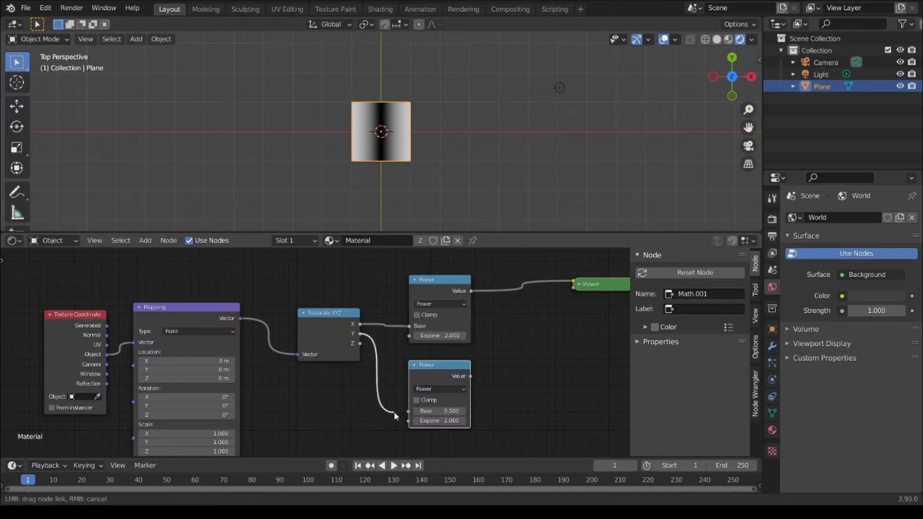
drag(388, 381, 408, 412)
drag(339, 323, 336, 353)
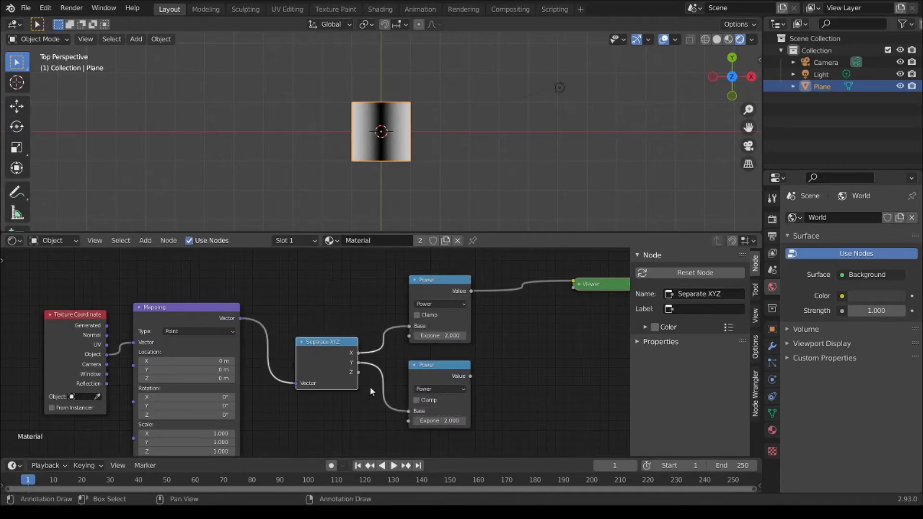
click(467, 375)
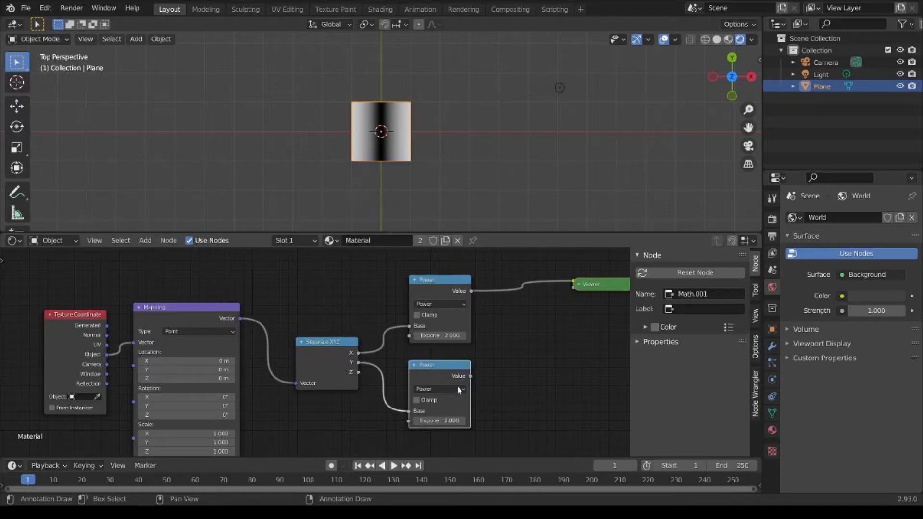
Preview each Power node on the plane, then duplicate a Power node in before the Viewer.
key(ctrl+shift)
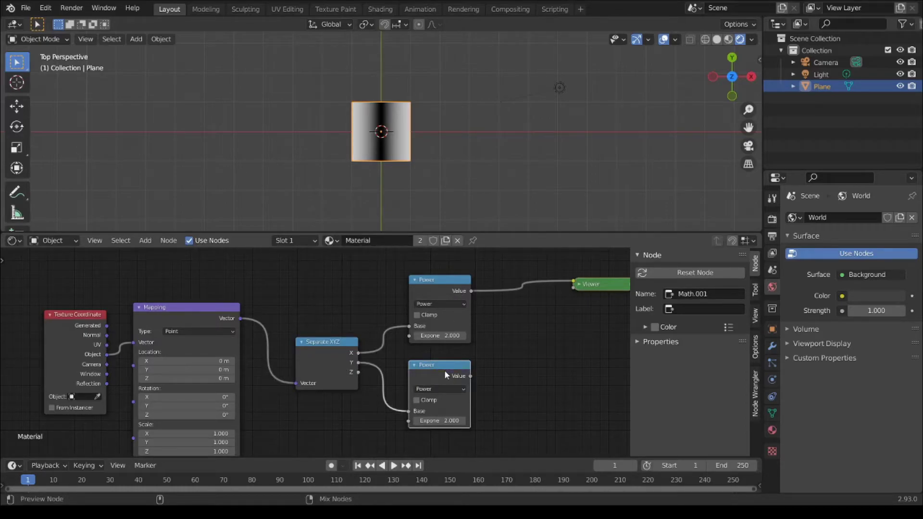
ctrl+shift+click(445, 369)
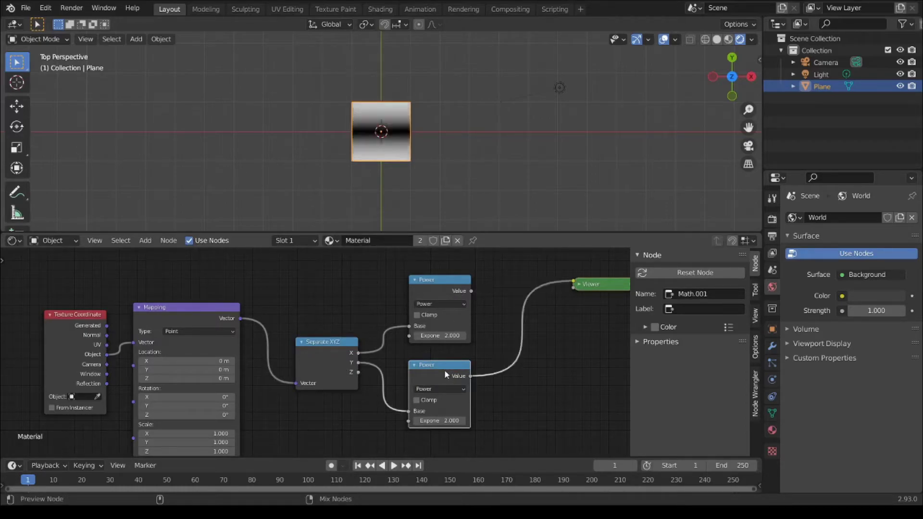
ctrl+shift+click(434, 293)
middle_drag(445, 289, 417, 276)
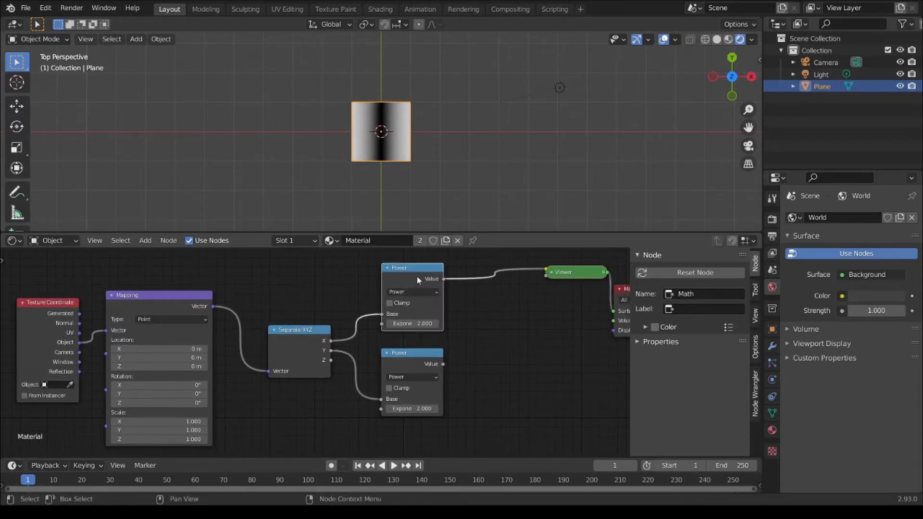
middle_drag(510, 370, 470, 371)
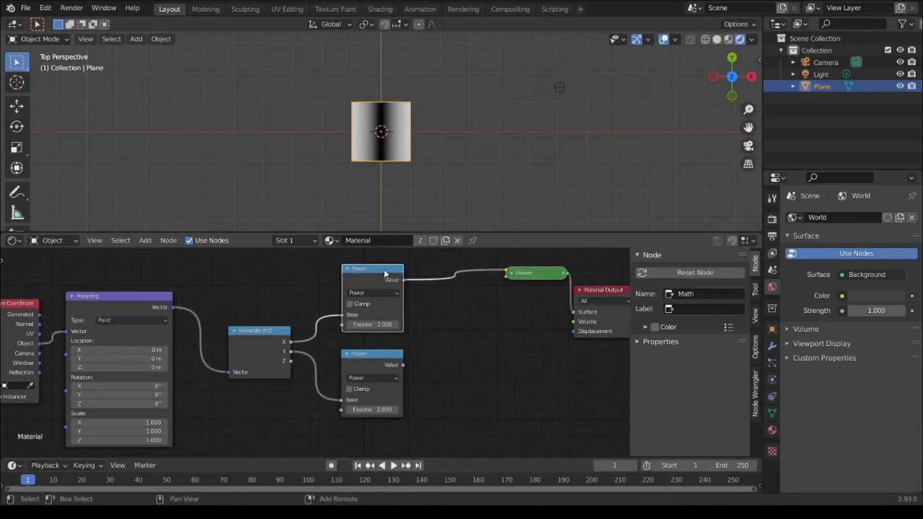
key(shift+d)
Turn the duplicated node into Add and feed the lower Power result into its second input.
click(501, 286)
click(499, 314)
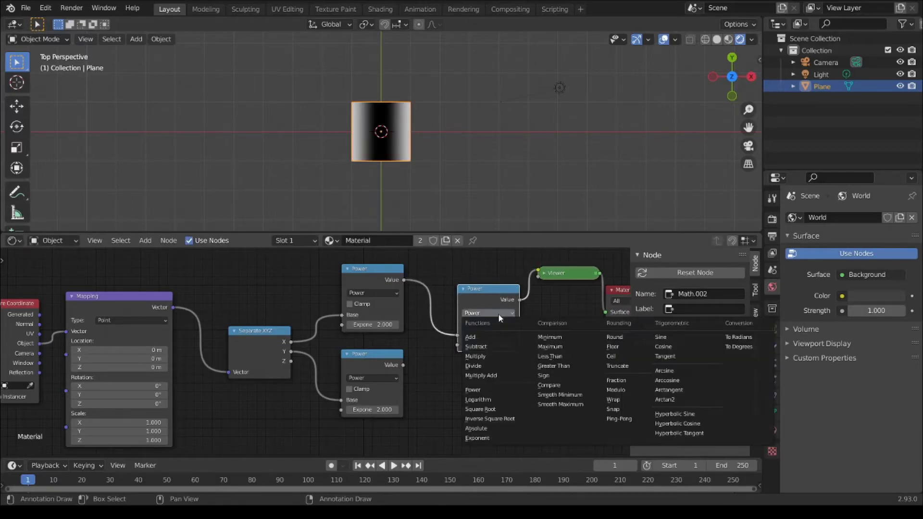
click(482, 338)
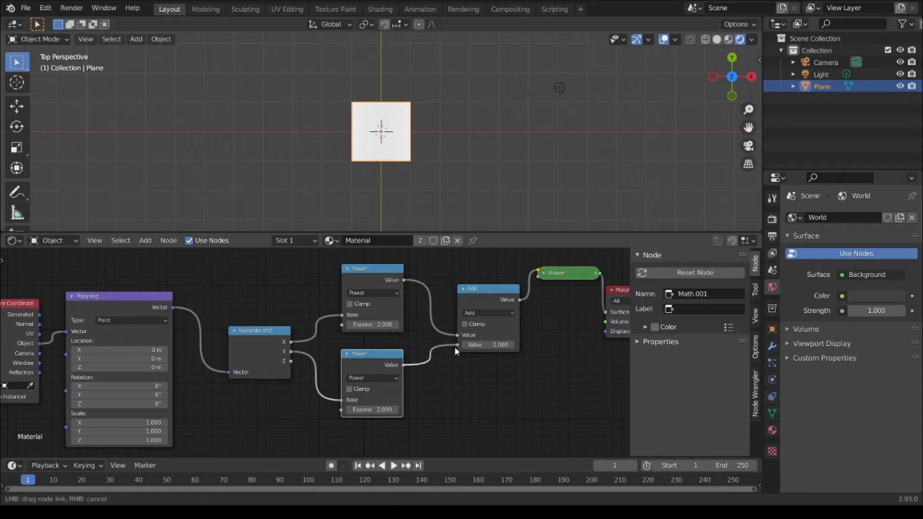
drag(403, 364, 457, 345)
middle_drag(480, 377, 423, 383)
scroll(397, 171, up, 3)
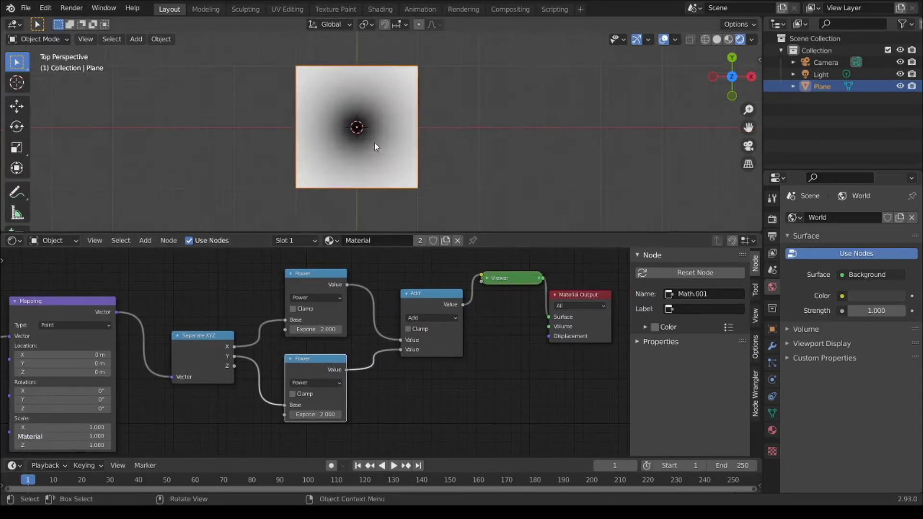
scroll(374, 143, up, 2)
Drop the Add node in before the Viewer so the plane shows a radial gradient.
shift+middle_drag(364, 174, 387, 165)
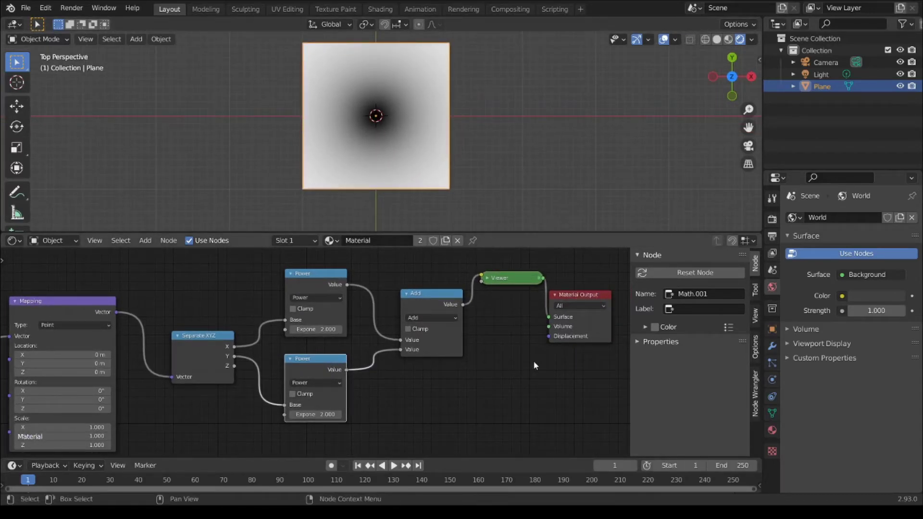
click(512, 278)
shift+click(572, 346)
drag(572, 345, 659, 370)
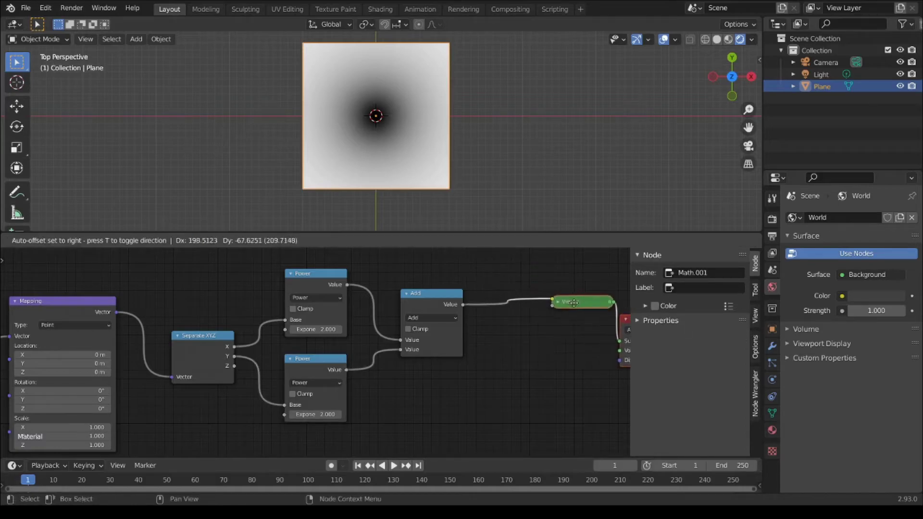
click(443, 294)
middle_drag(511, 345, 470, 352)
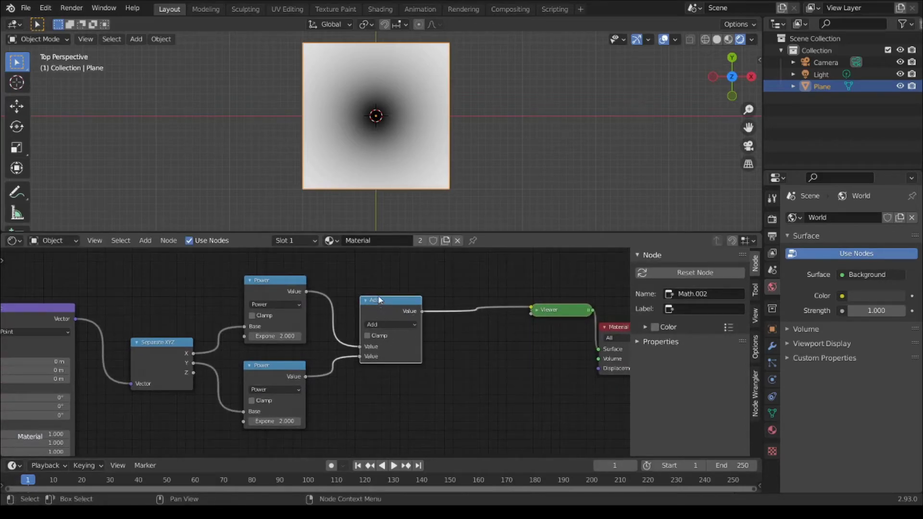
Insert a copy of Add before the Viewer and set its operation to Less Than.
key(shift+d)
click(499, 318)
click(501, 323)
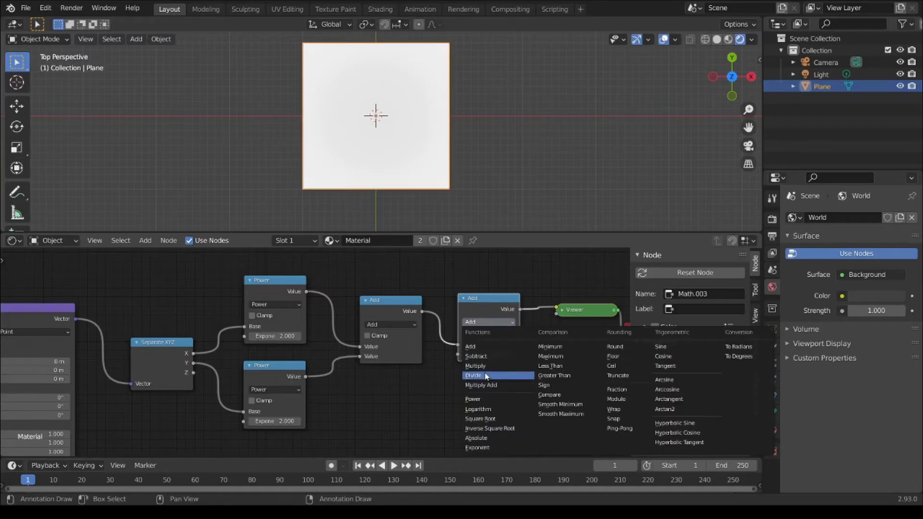
click(483, 366)
click(489, 322)
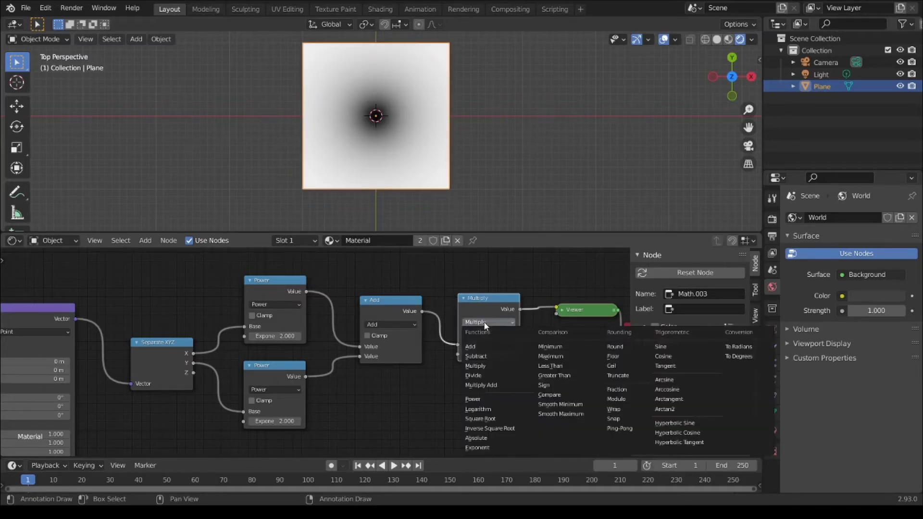
click(546, 366)
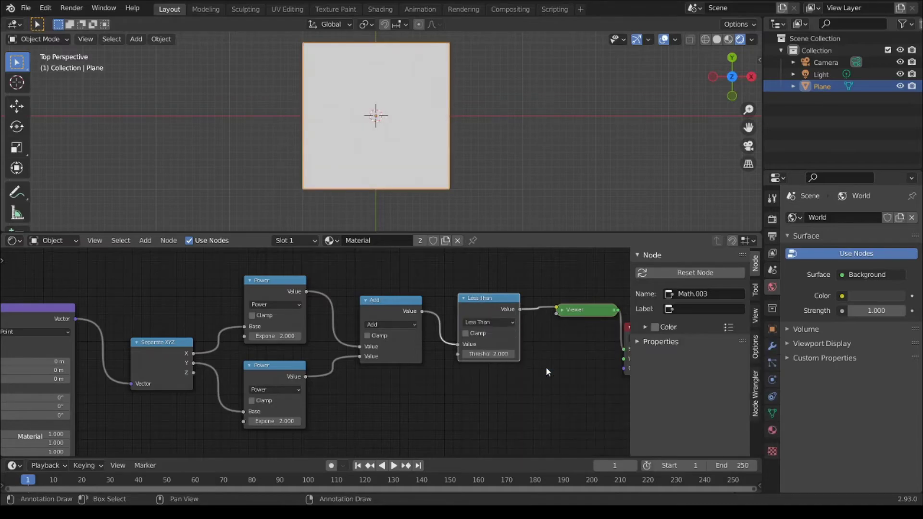
Set the Less Than threshold to 0.5, giving a white disc on black.
click(497, 354)
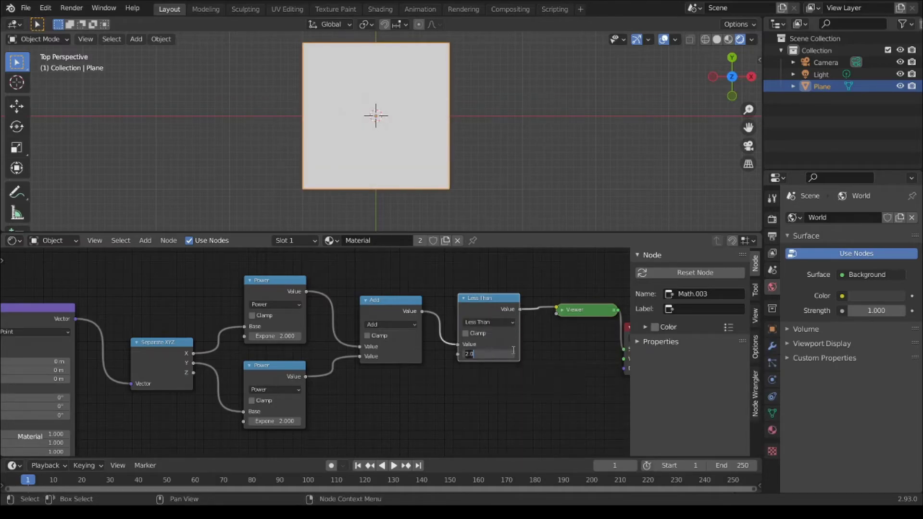
text(.5)
key(Return)
middle_drag(416, 385, 352, 381)
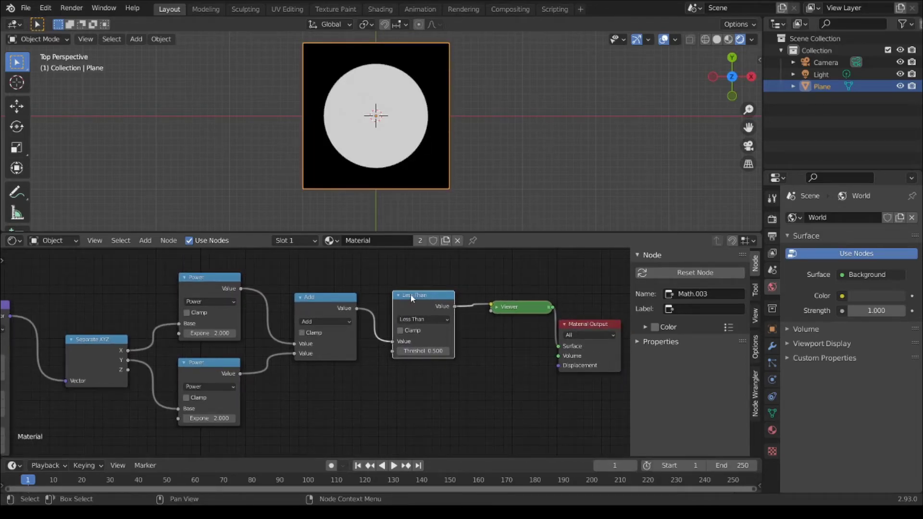
drag(411, 295, 412, 287)
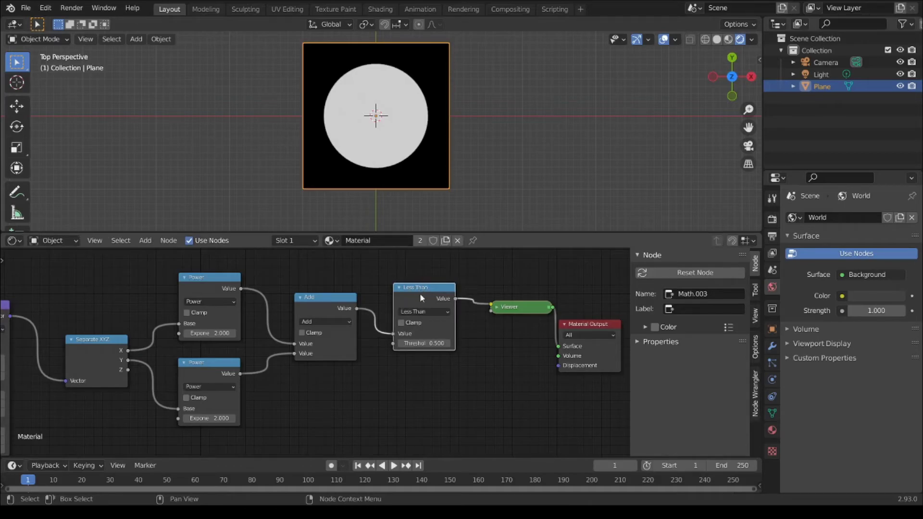
Duplicate Less Than below and change the copy to Greater Than.
key(shift)
key(ctrl)
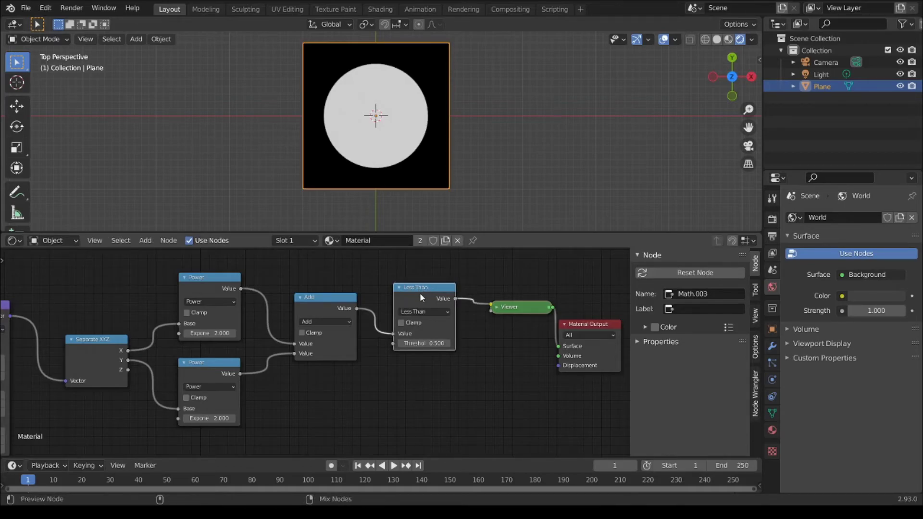
key(shift+d)
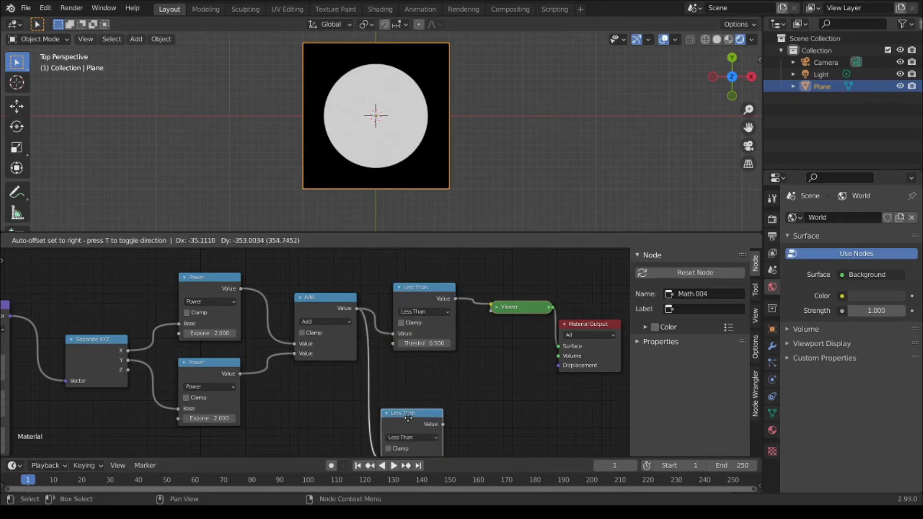
click(420, 386)
click(433, 402)
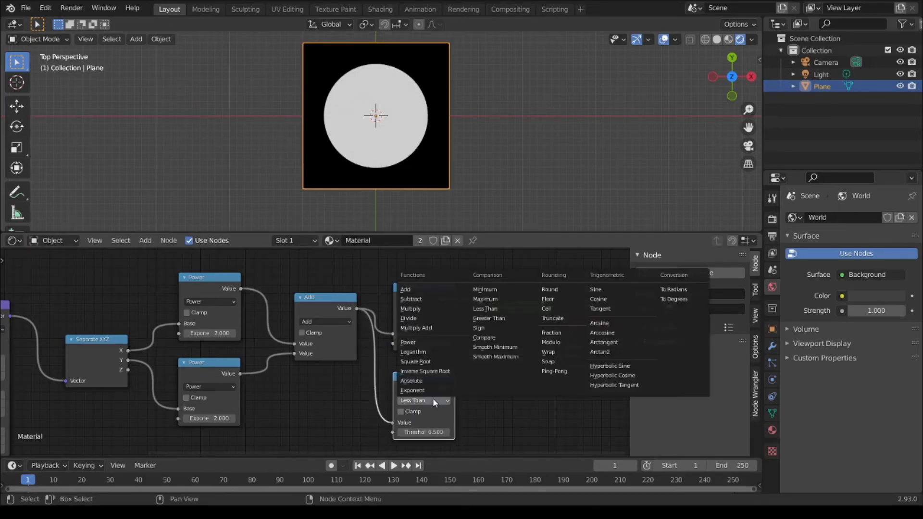
click(487, 321)
ctrl+scroll(486, 316, down, 2)
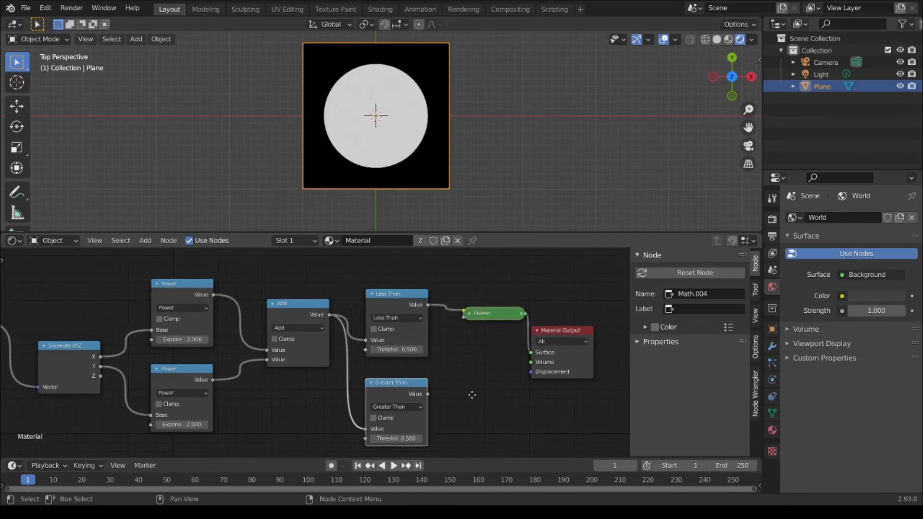
Insert a Multiply node before the Viewer combining the Less Than and Greater Than results.
click(384, 289)
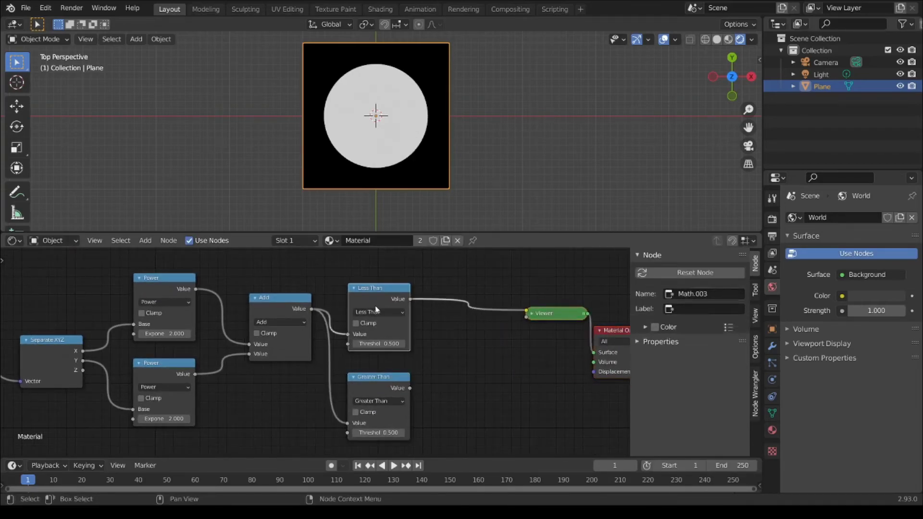
key(shift+d)
click(516, 306)
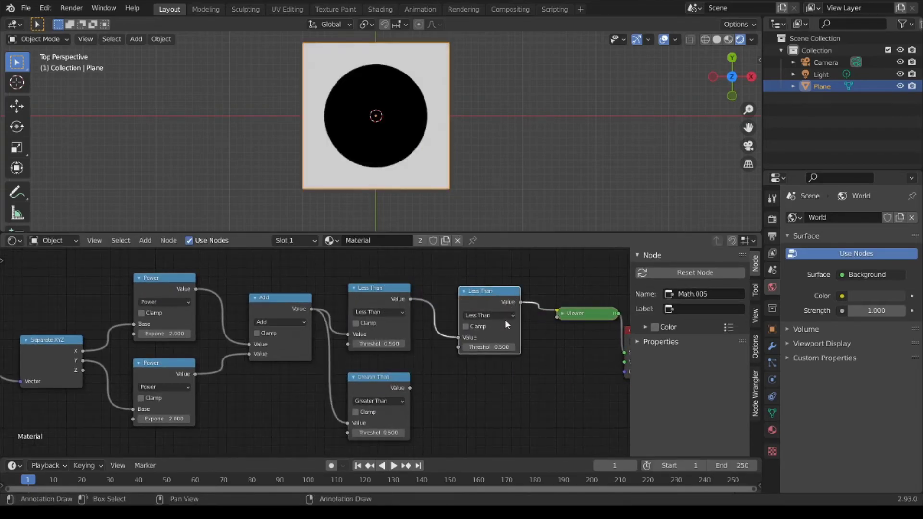
click(505, 318)
drag(409, 388, 460, 346)
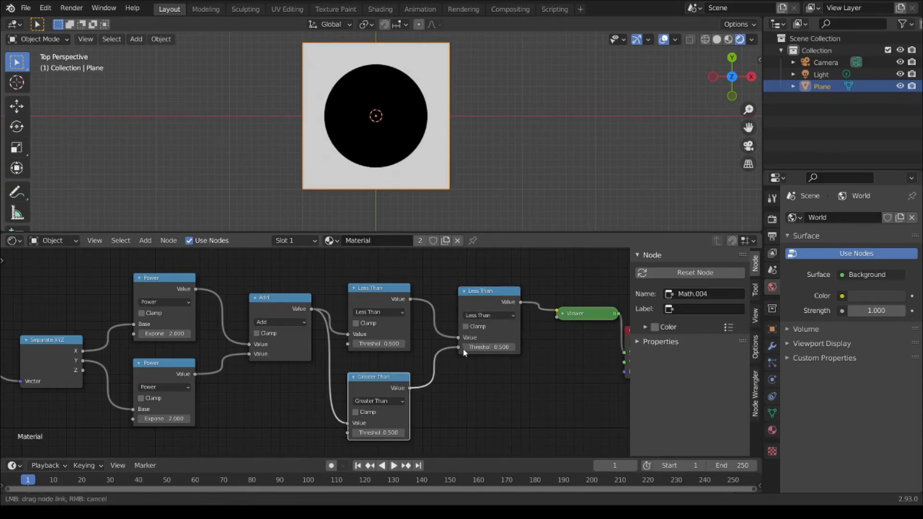
click(488, 316)
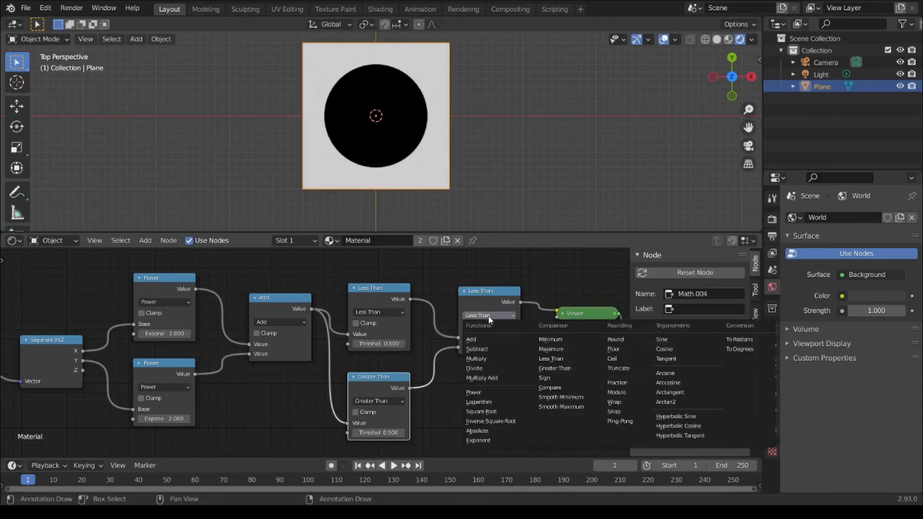
click(489, 359)
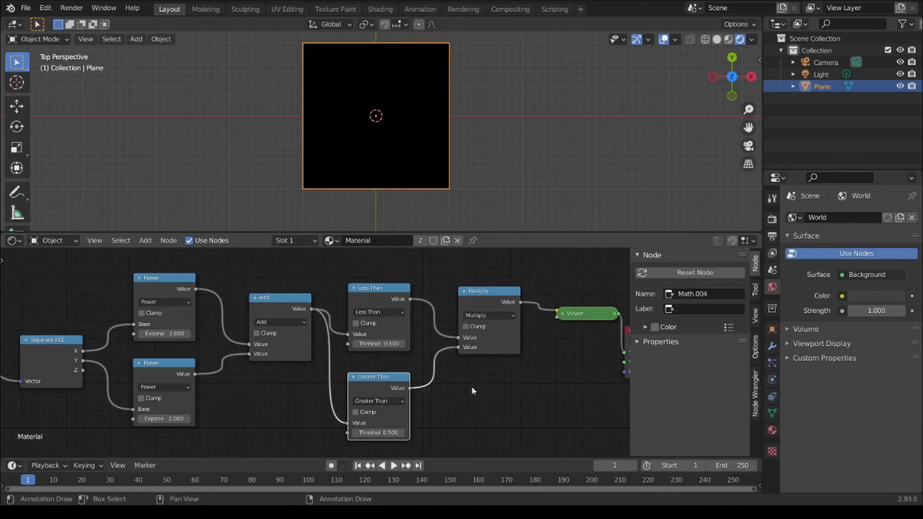
Settle Less Than threshold at 0.730 and raise Greater Than threshold to 0.610 for a thin ring.
drag(380, 344, 437, 344)
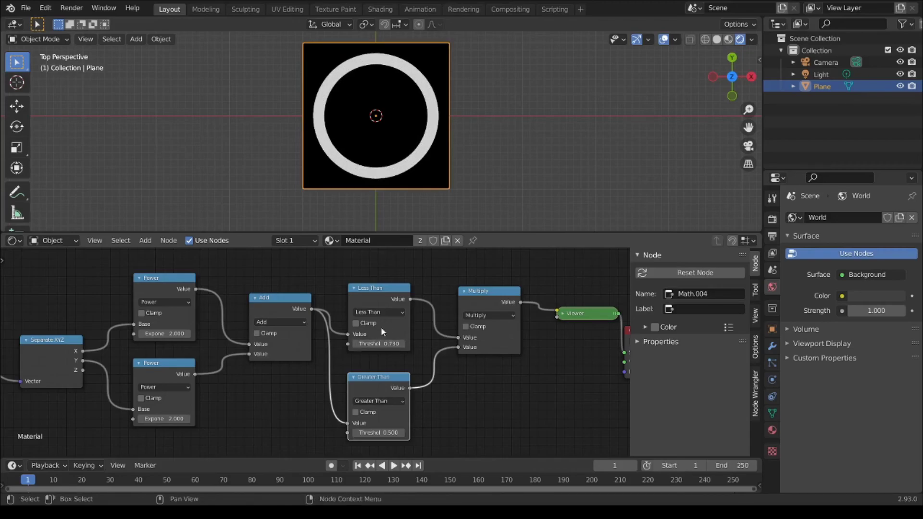
click(379, 288)
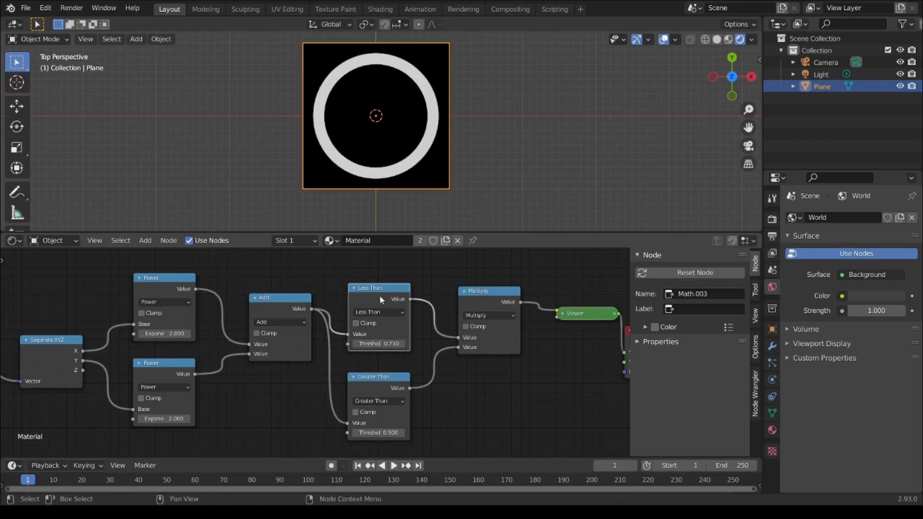
mouse_move(380, 344)
mouse_down()
mouse_move(328, 345)
mouse_move(380, 345)
mouse_up()
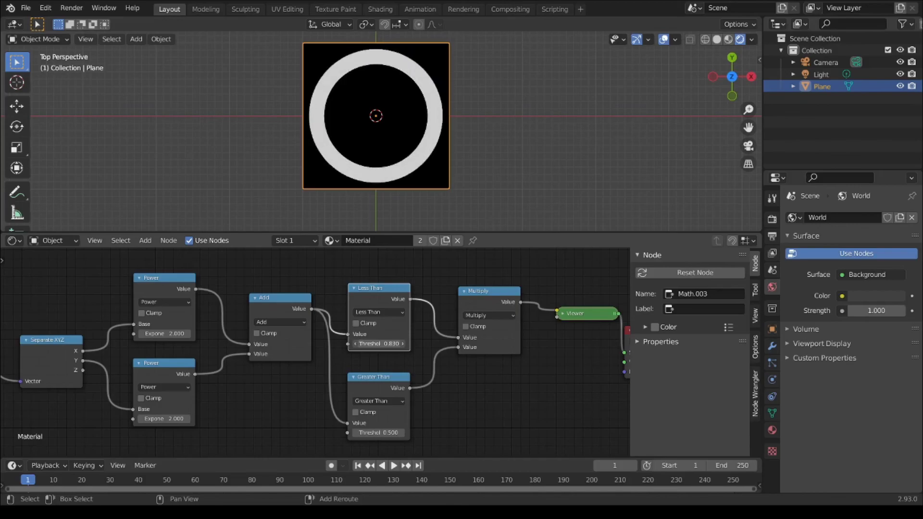
click(378, 378)
drag(393, 433, 419, 432)
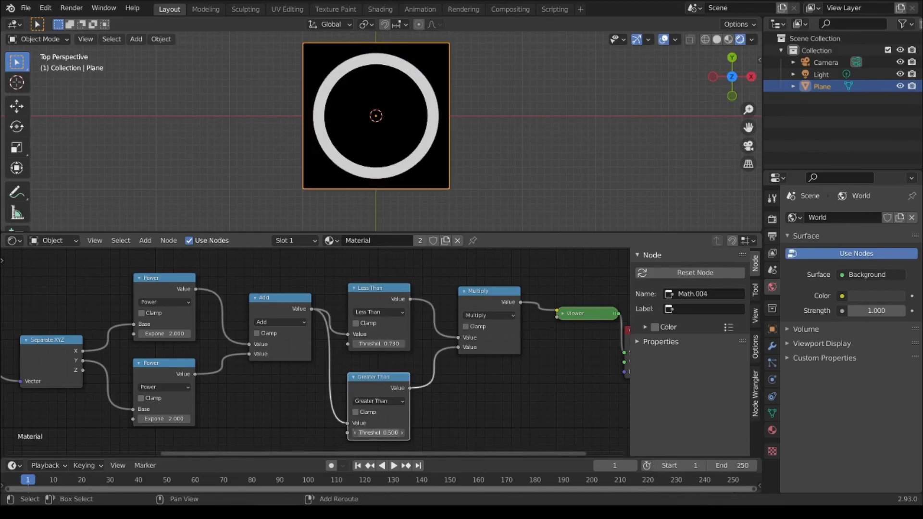